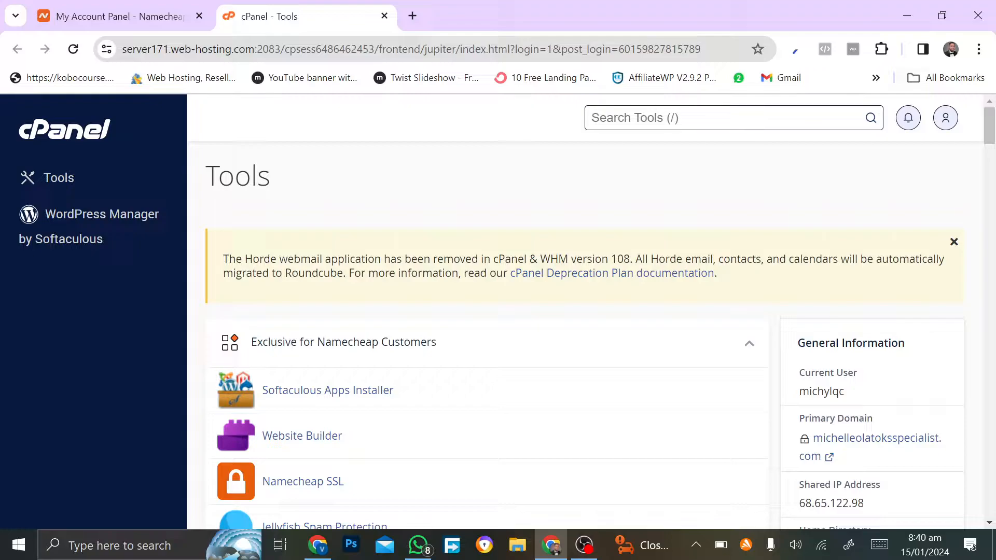
Step: Search Tools for 'email', open Email Accounts, and start creating a new email account
text(email)
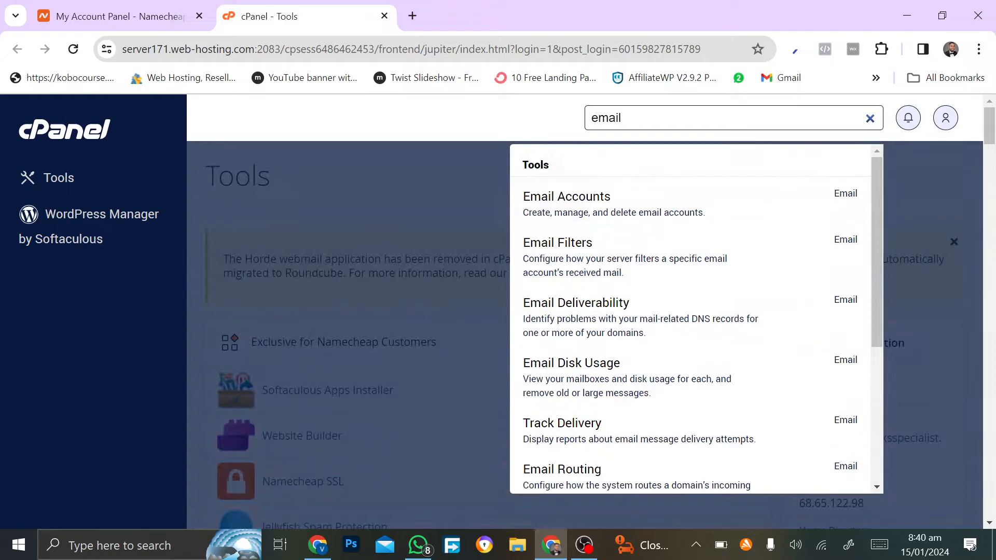
click(577, 206)
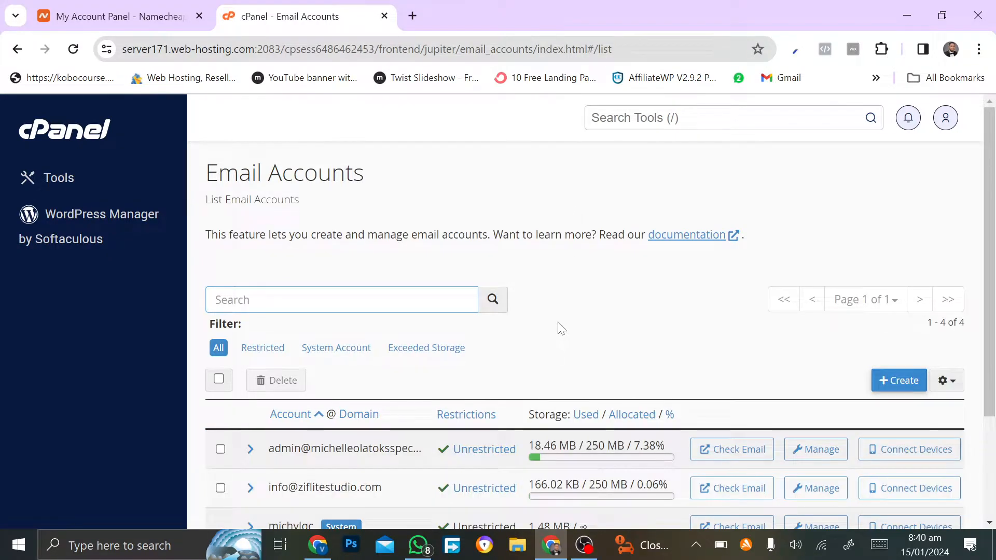
scroll(735, 319, down, 3)
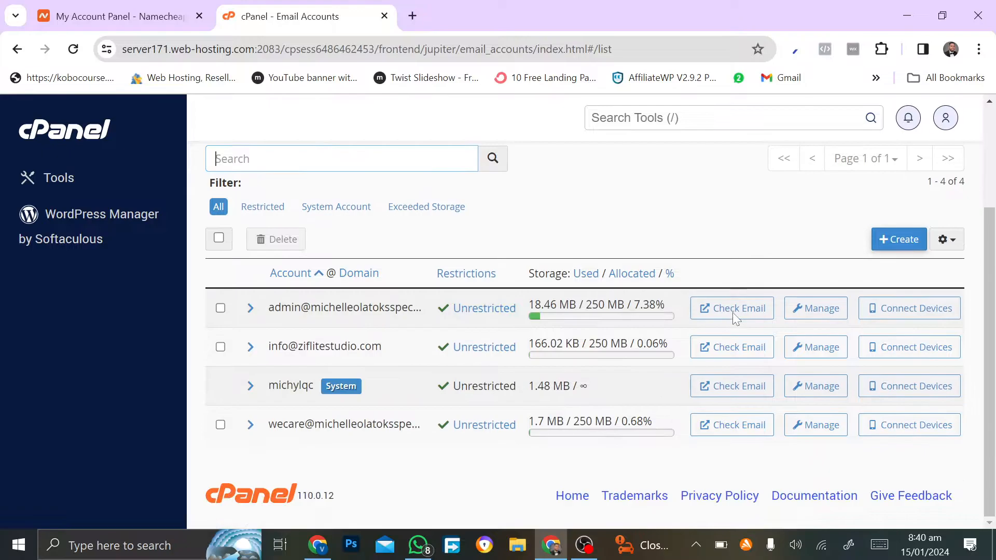
scroll(732, 317, up, 2)
click(892, 331)
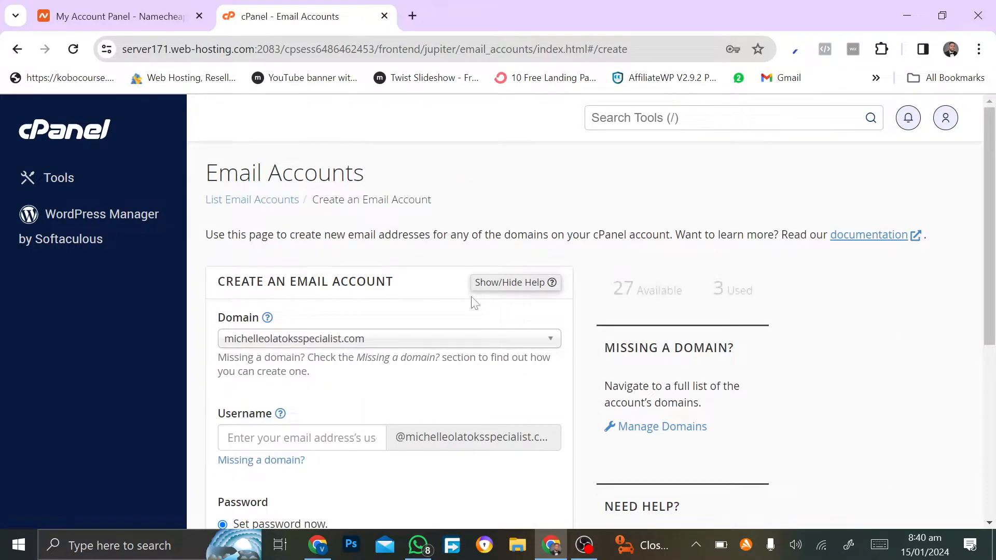
Step: Choose ziflitestudio.com as the mailbox domain and enter the username
scroll(467, 173, down, 4)
scroll(465, 193, up, 1)
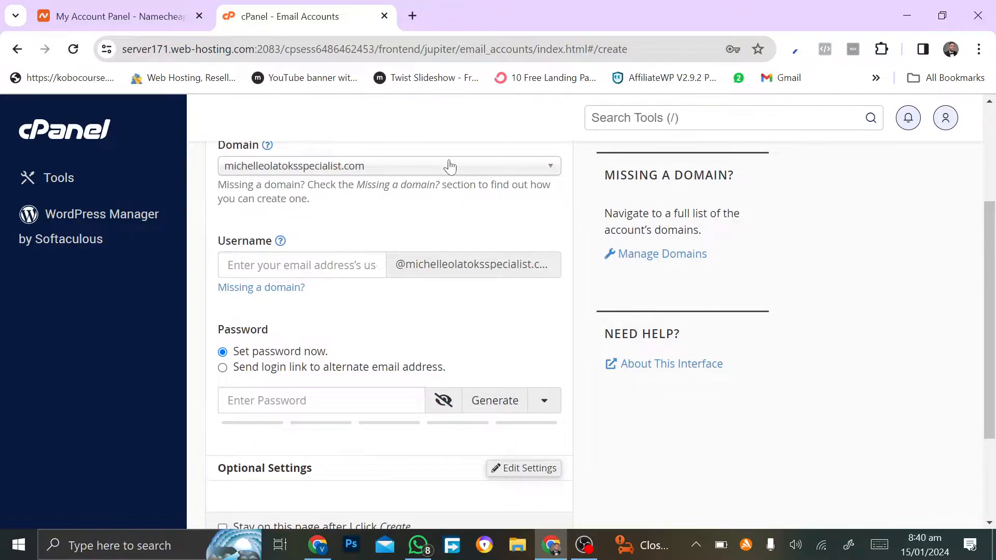
click(449, 166)
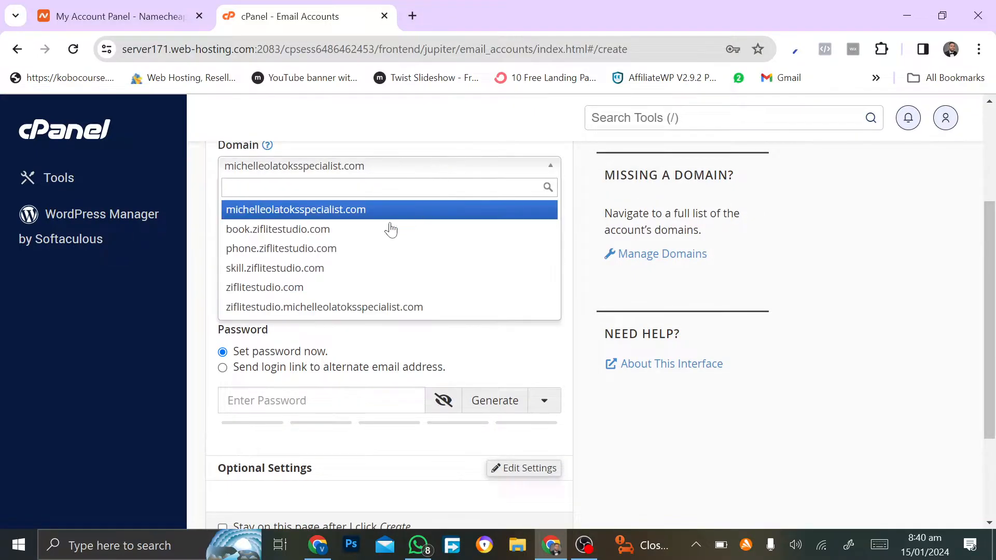
click(340, 289)
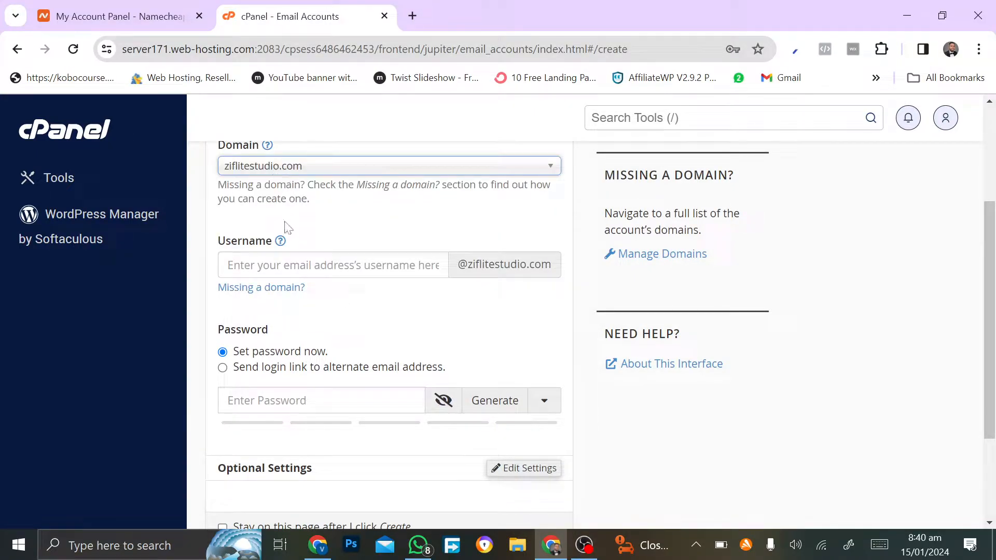
key(Tab)
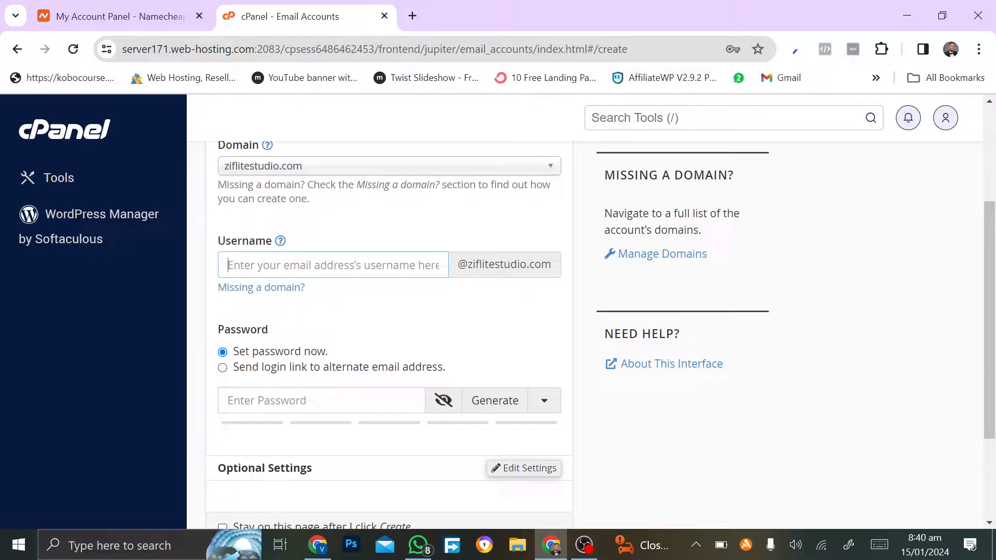
scroll(601, 330, down, 2)
scroll(601, 331, up, 2)
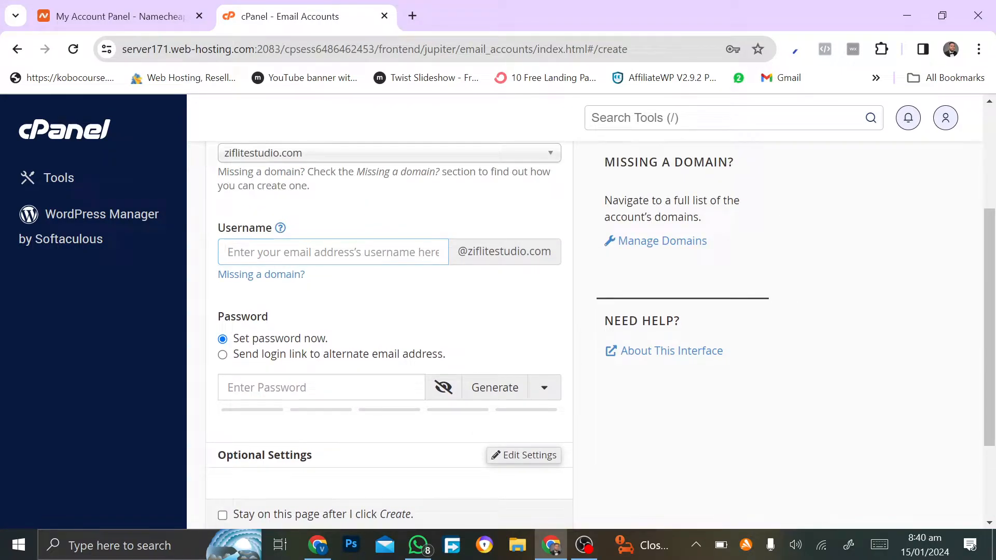
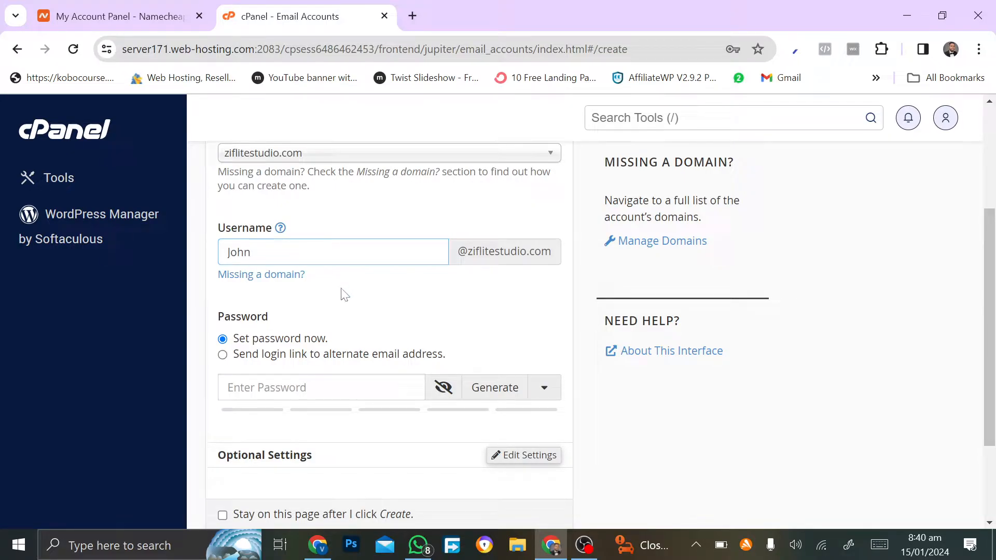
Step: Generate a strong password and paste a copy of it into a new browser tab
scroll(344, 294, down, 2)
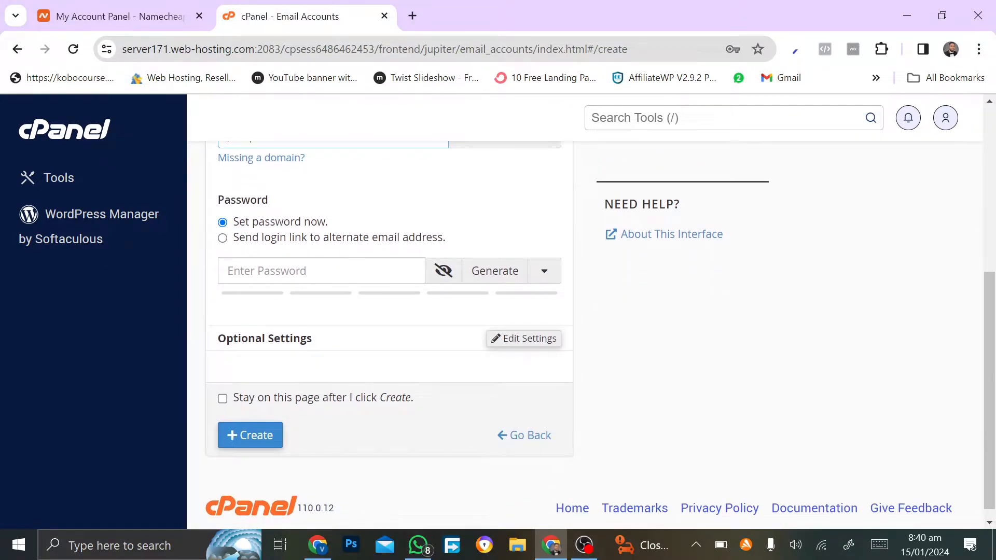
click(498, 280)
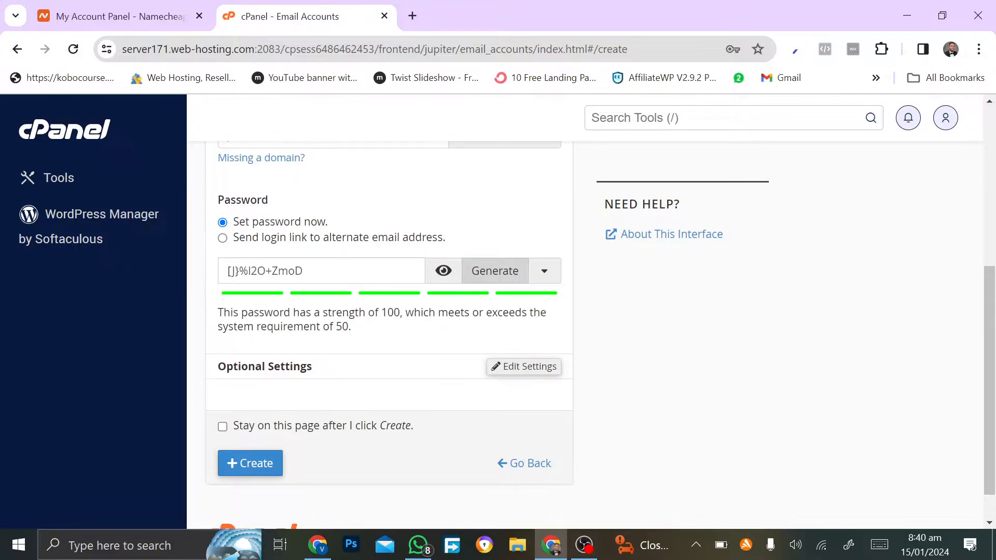
key(ctrl+a)
key(ctrl+c)
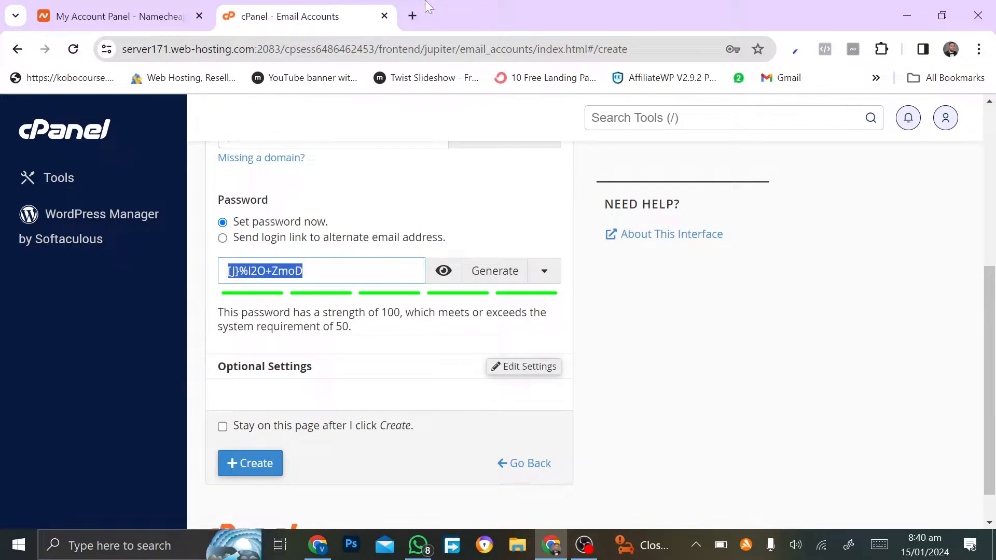
click(413, 12)
key(ctrl+v)
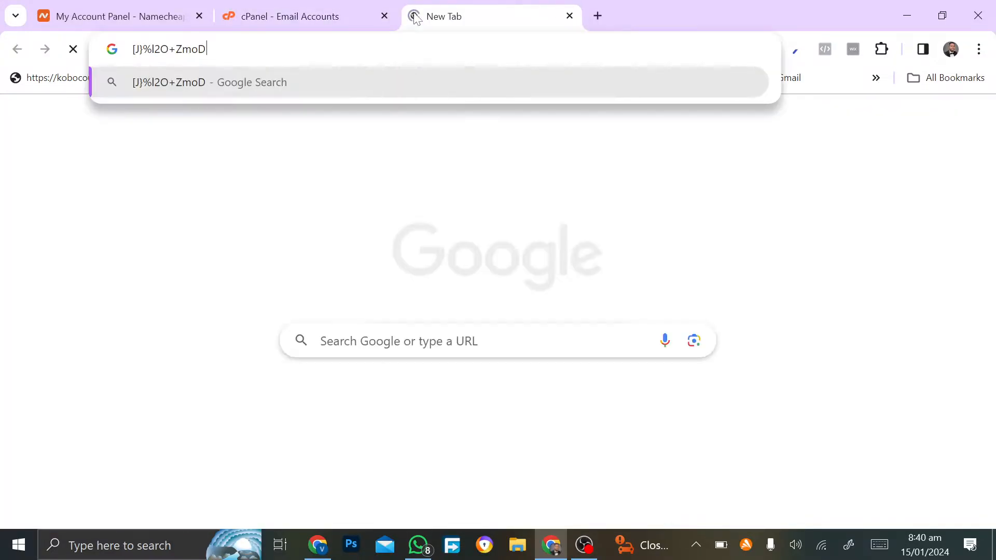
click(306, 11)
scroll(332, 379, down, 1)
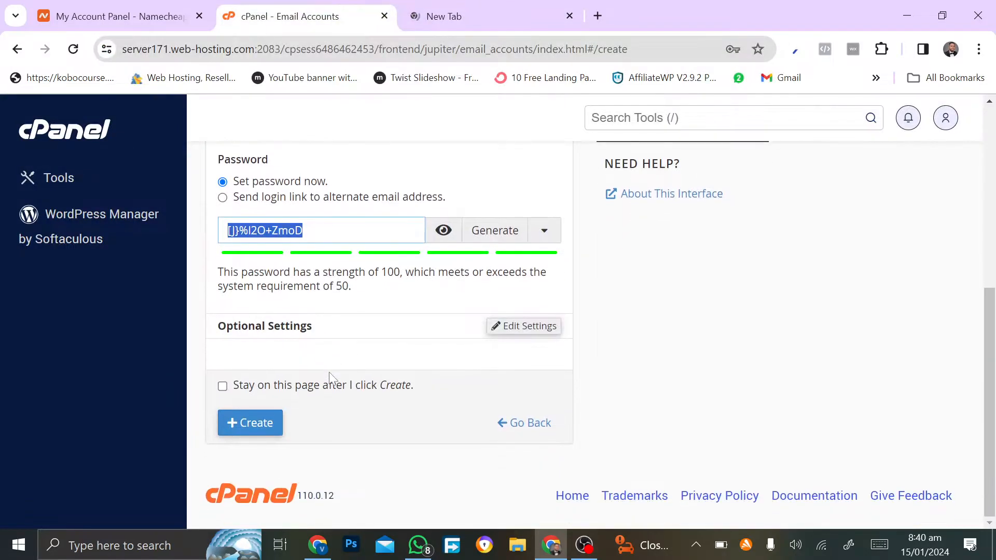
Step: Create the ziflitestudio.com mailbox with its 250 MB quota and open its Webmail page
click(252, 425)
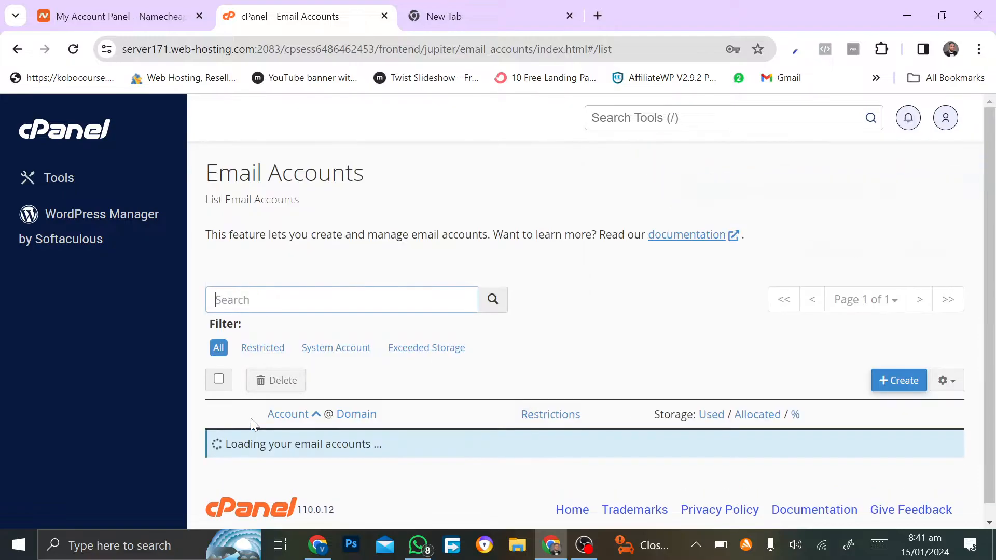
scroll(255, 425, down, 3)
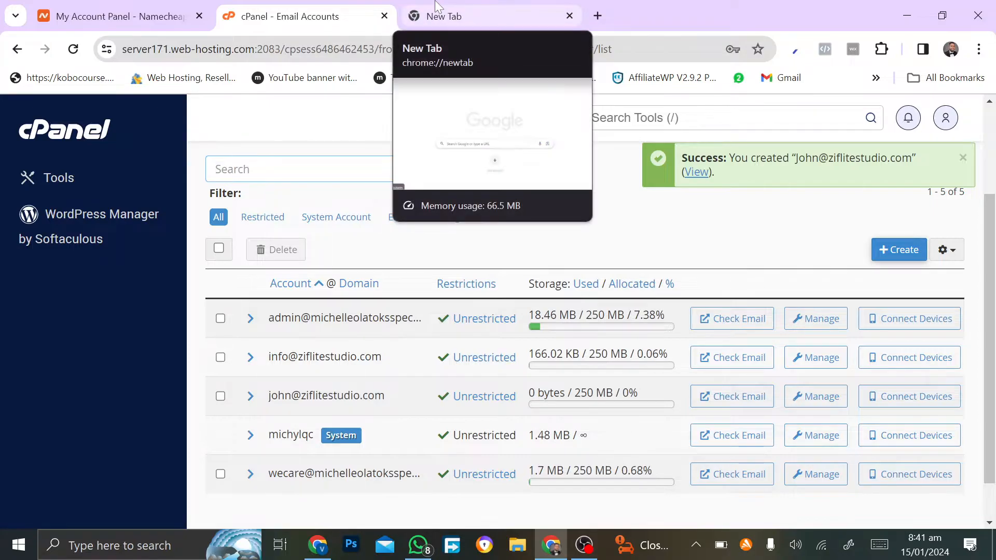
scroll(361, 285, up, 1)
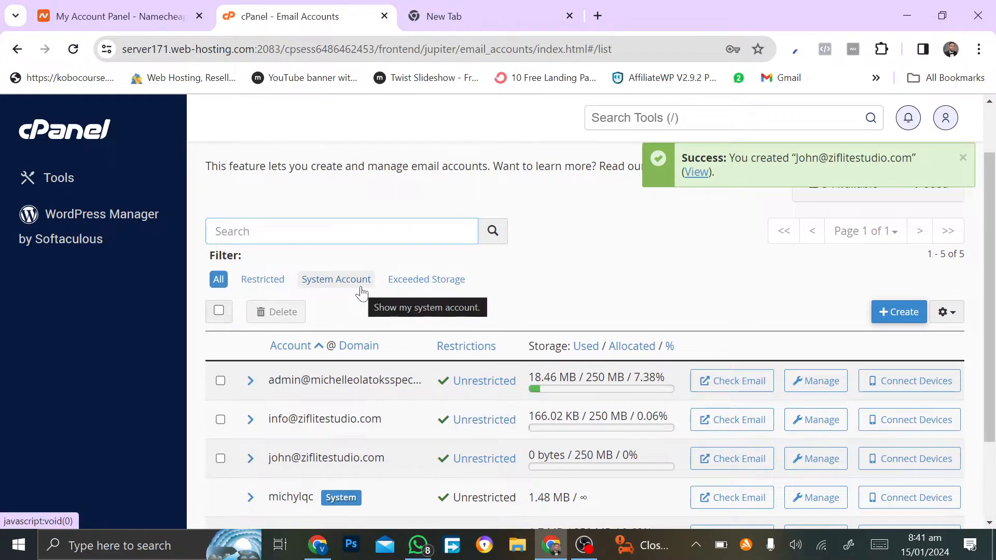
scroll(362, 291, up, 1)
scroll(363, 290, down, 3)
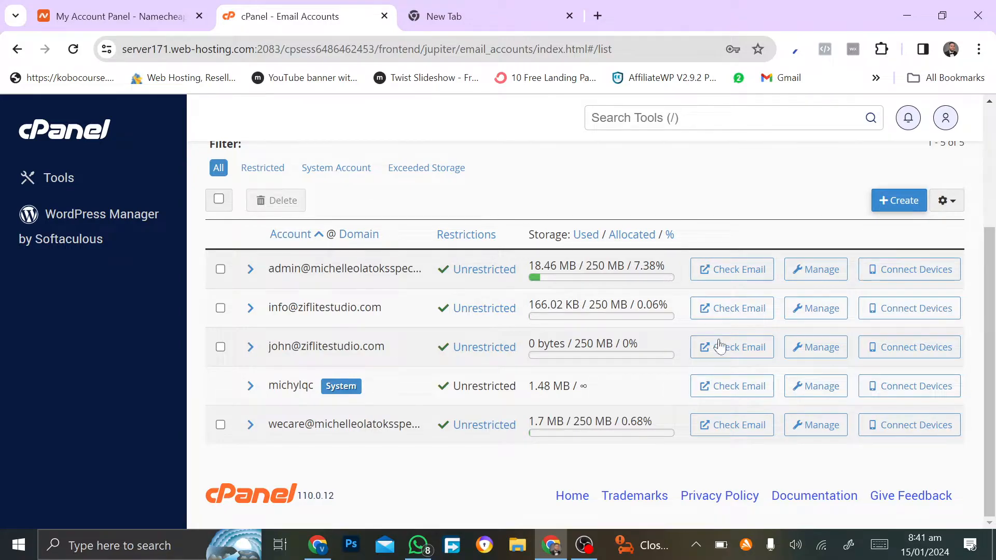
click(760, 350)
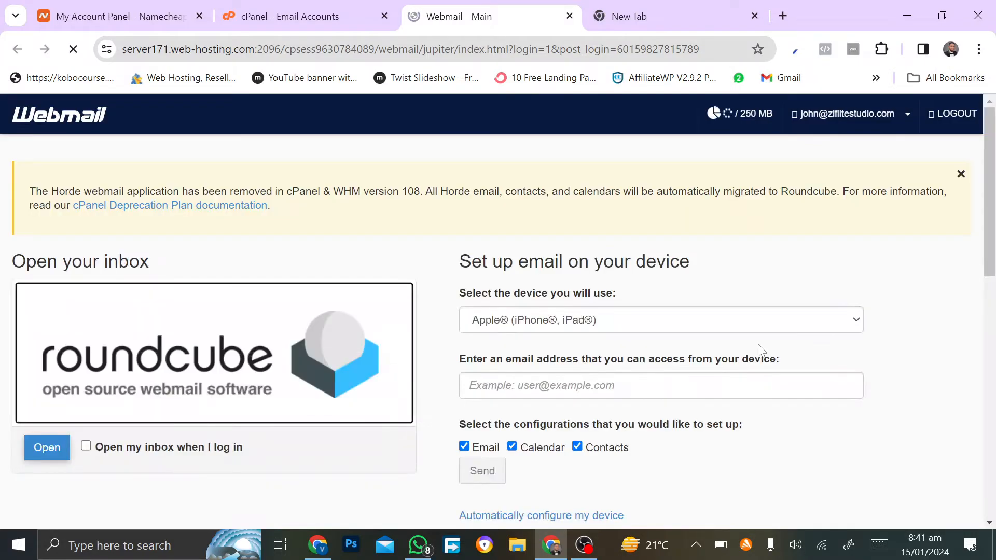
Step: Open the new mailbox's Roundcube inbox, which holds one client configuration message
scroll(761, 352, down, 2)
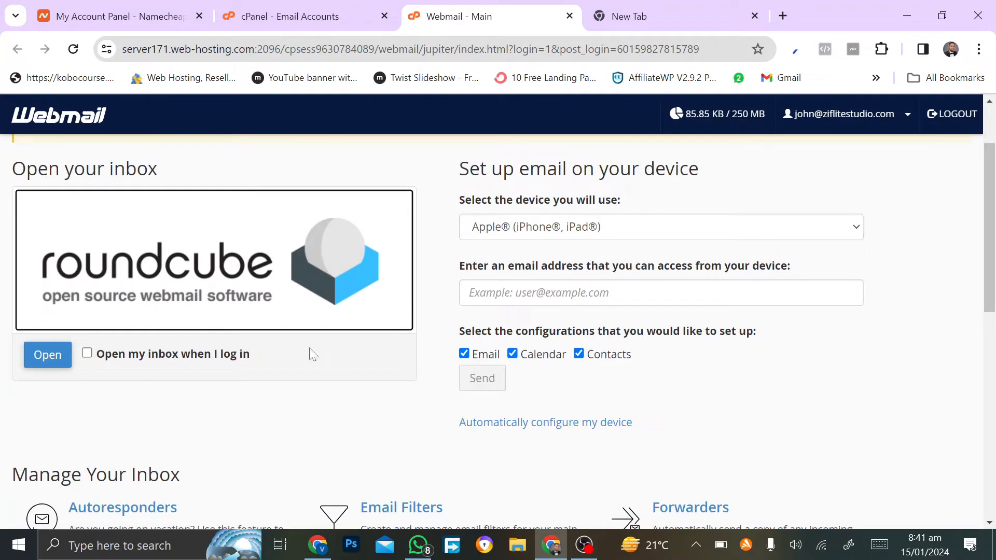
click(56, 361)
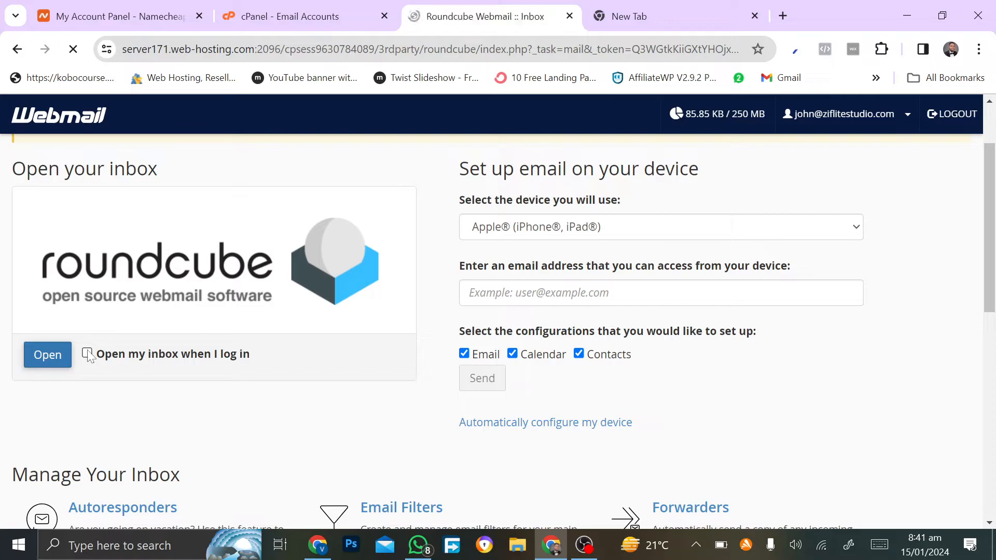
scroll(87, 356, down, 5)
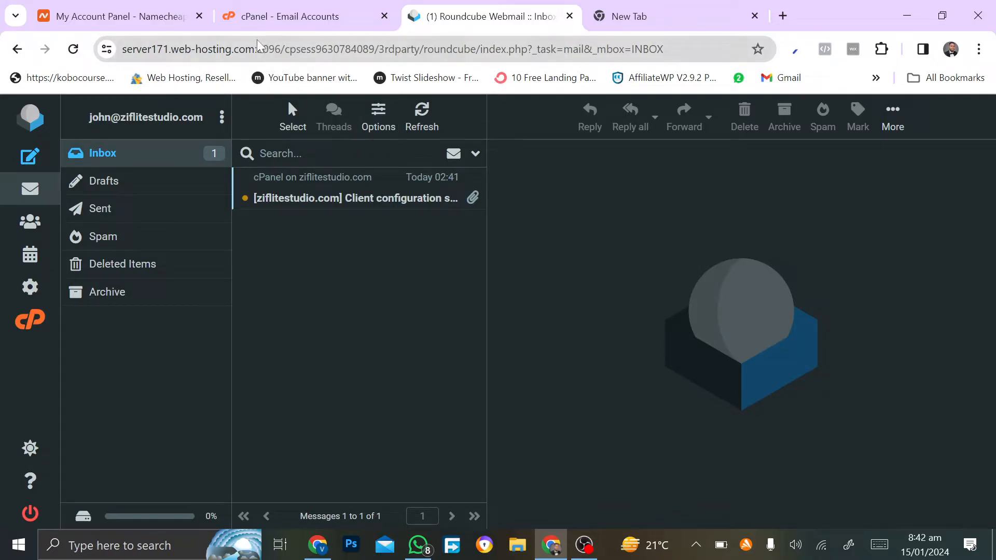
Step: Load the copied inbox address in a private window and enter the new mailbox's email address
key(ctrl+l)
key(ctrl+c)
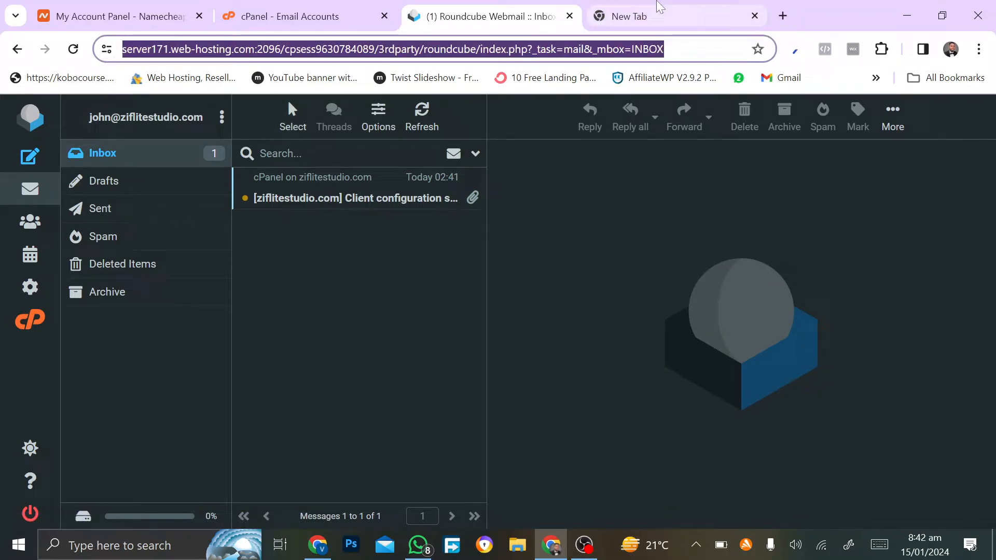
click(990, 51)
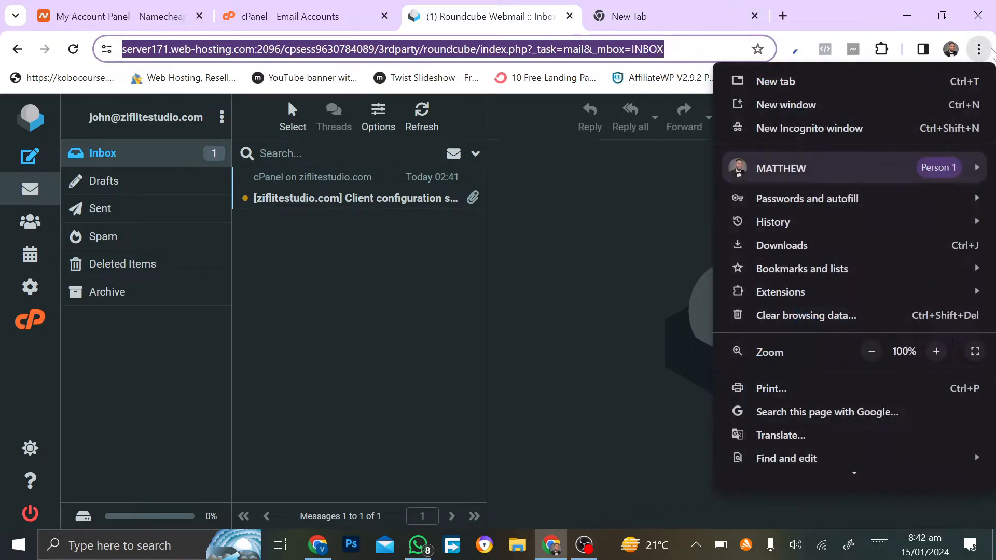
click(825, 128)
key(ctrl+v)
key(Return)
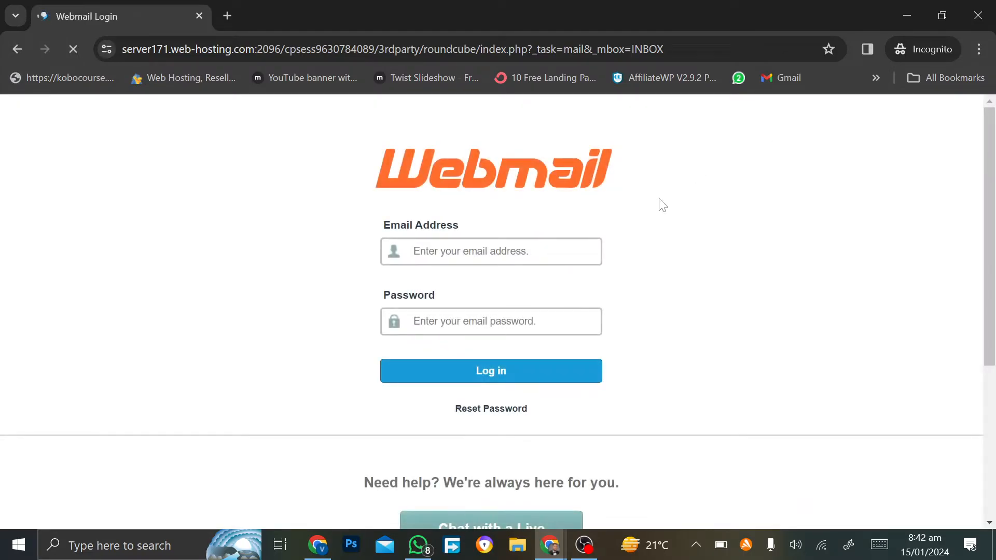
text(zi)
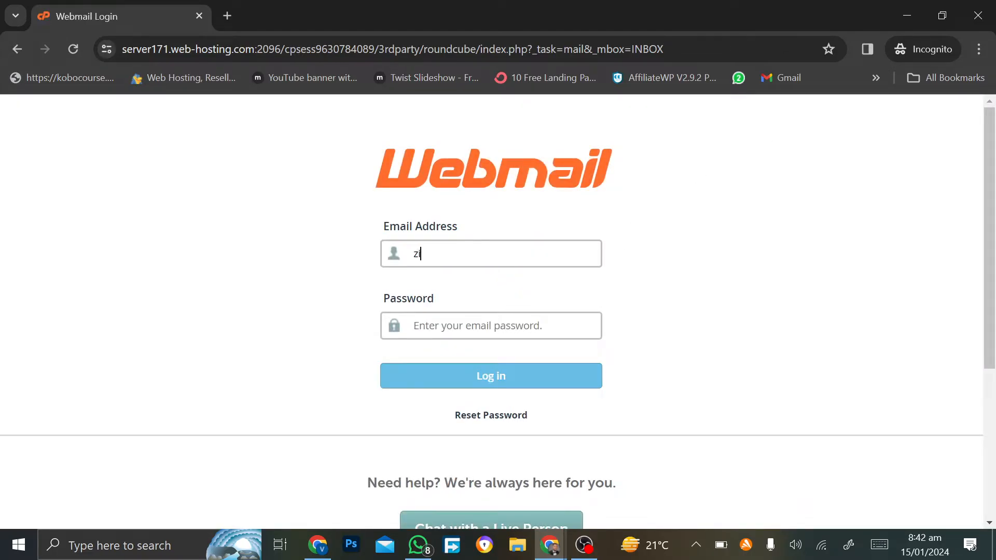
key(BackSpace)
key(BackSpace)
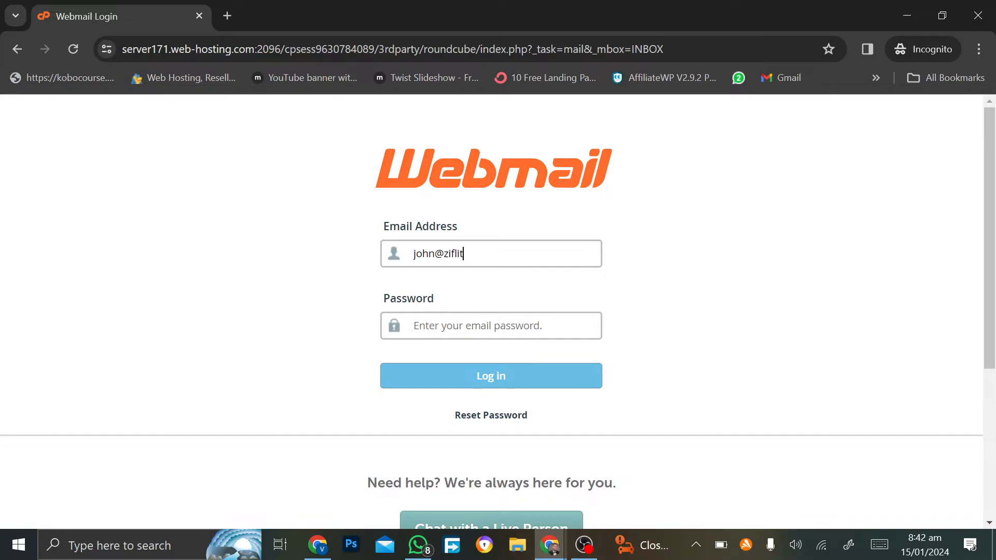
Step: Paste the saved password from the new tab into Password and log in to Webmail
mouse_move(550, 545)
click(499, 494)
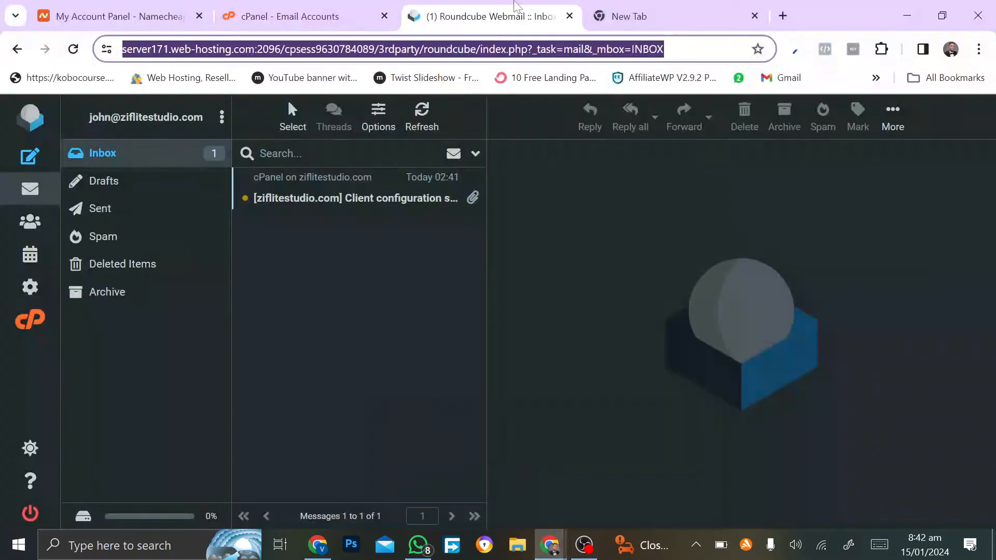
click(609, 3)
click(533, 31)
click(642, 5)
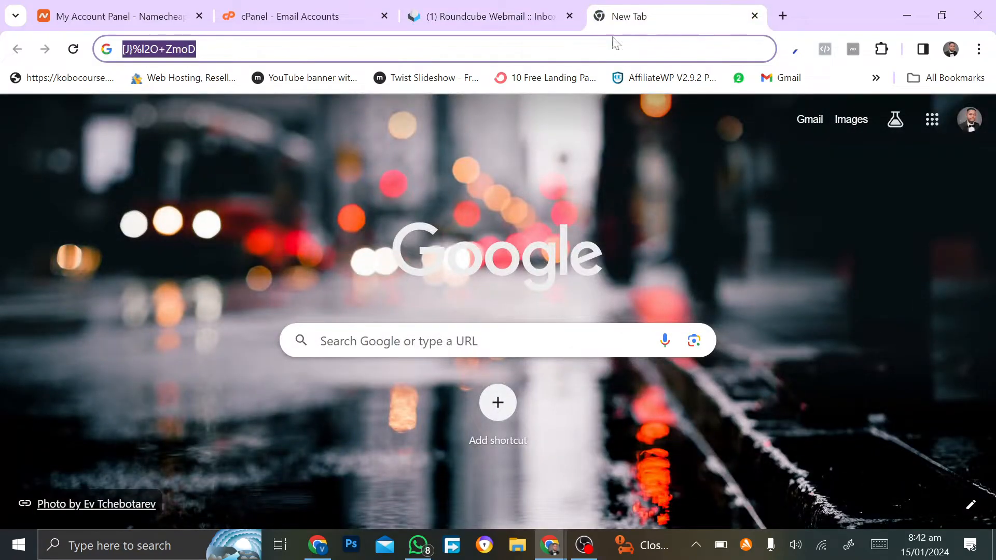
mouse_move(550, 545)
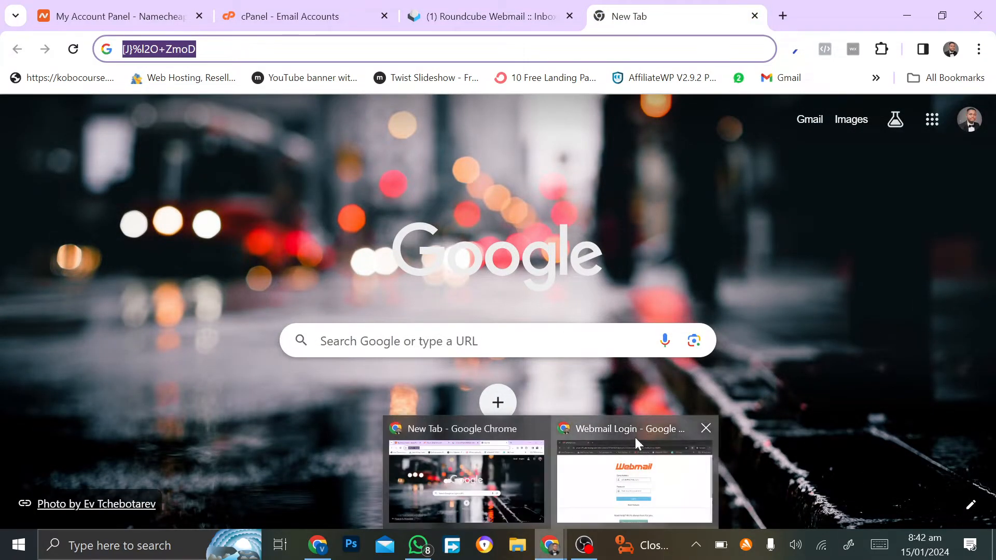
click(635, 438)
key(Tab)
key(ctrl+v)
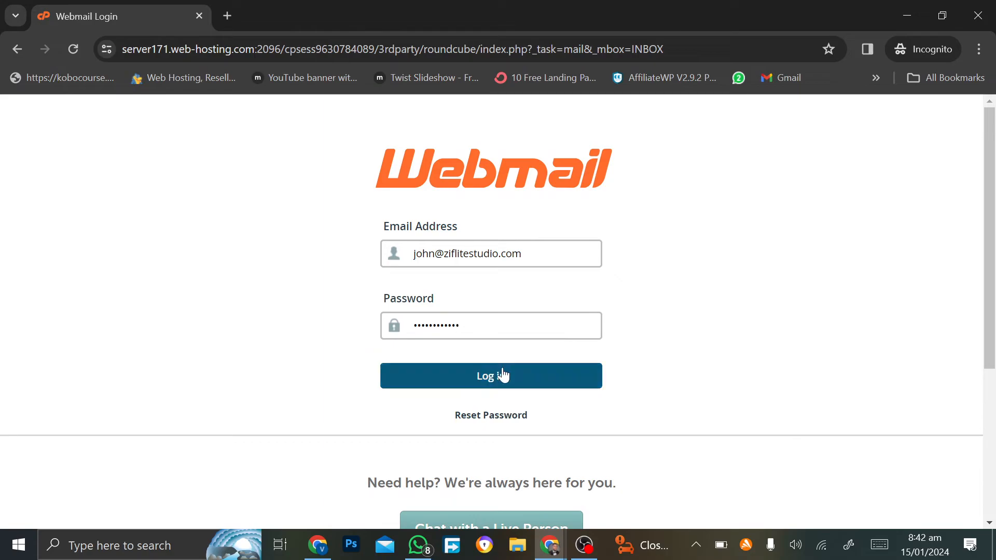
click(502, 375)
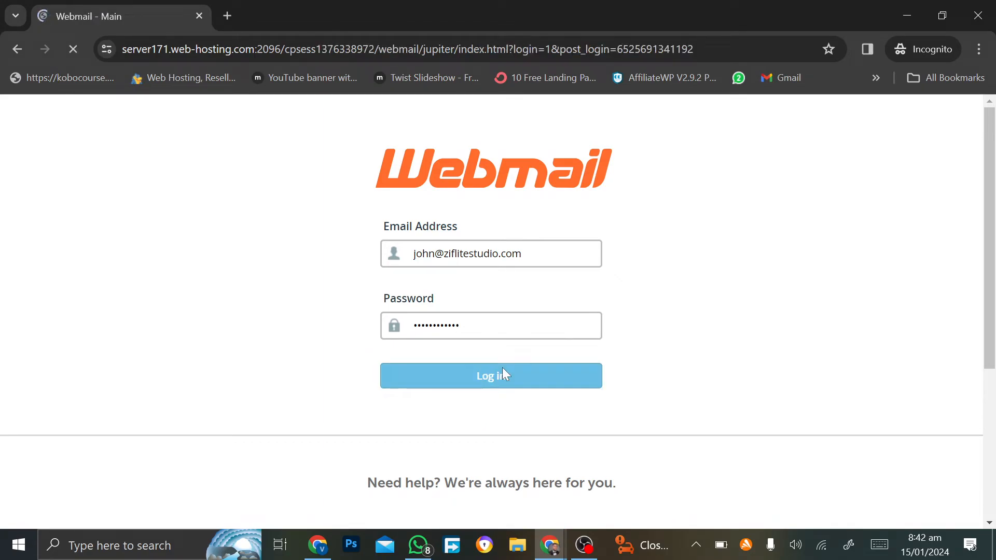
Step: Scroll through the Webmail home page to the Manage Your Inbox section
scroll(96, 367, down, 2)
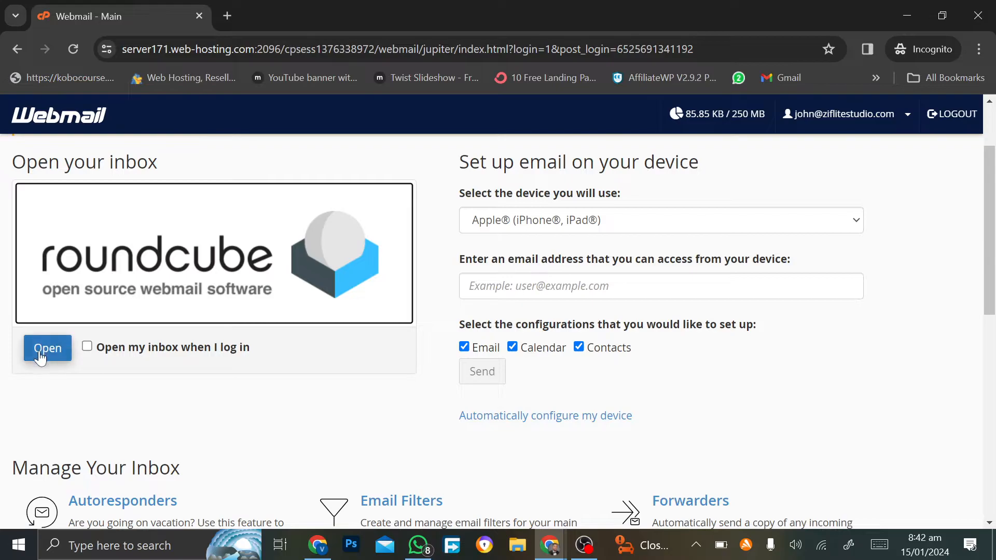
scroll(89, 422, down, 4)
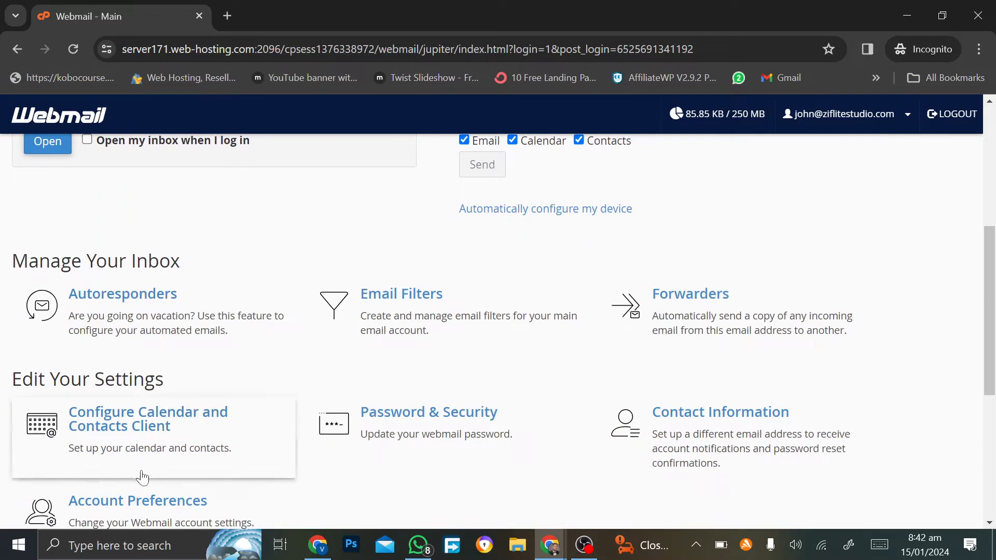
scroll(140, 475, down, 6)
scroll(142, 476, up, 10)
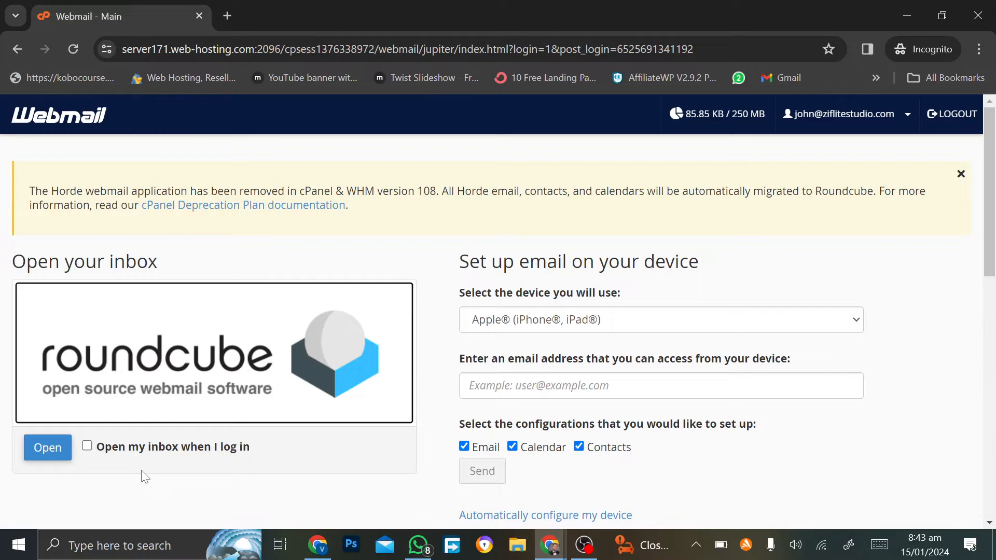
scroll(145, 476, down, 10)
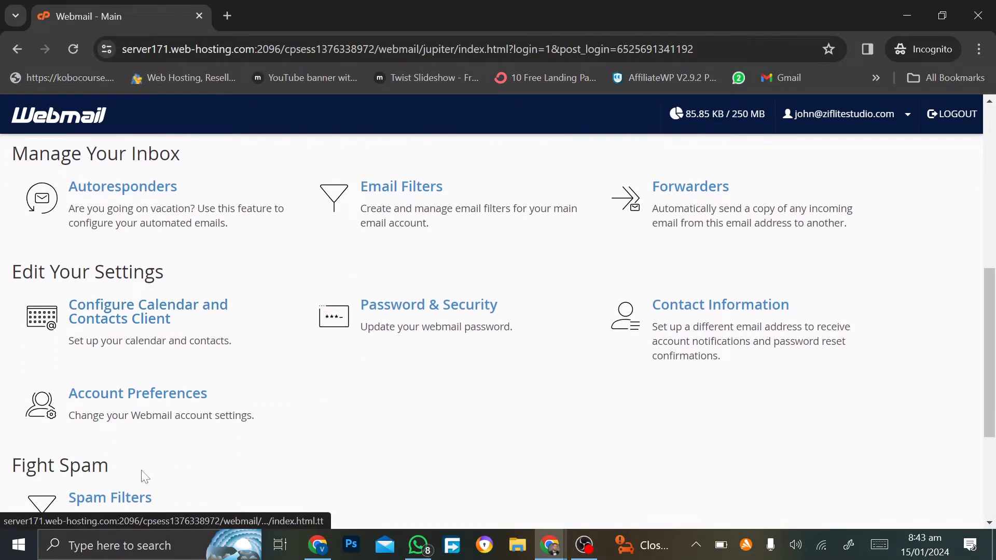
scroll(140, 467, up, 3)
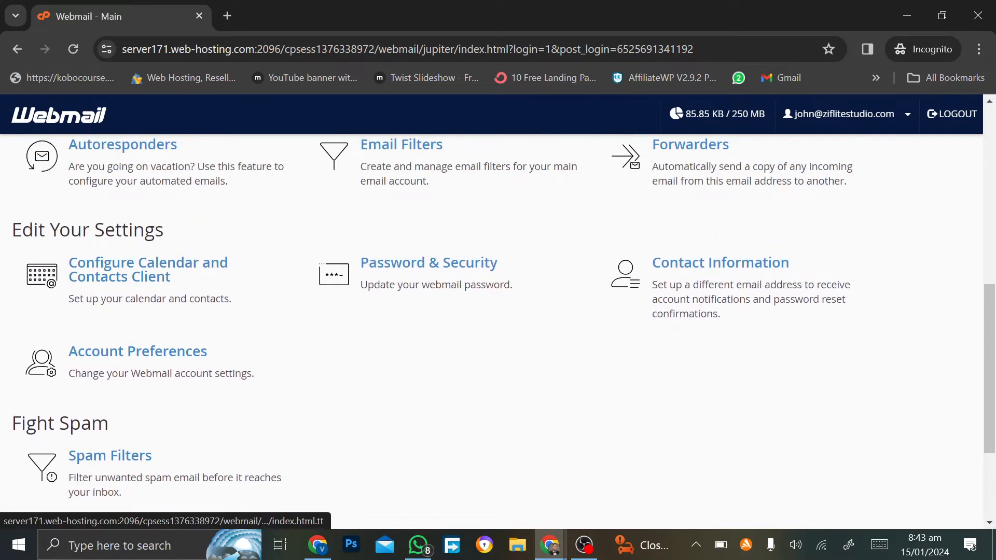
scroll(122, 391, down, 4)
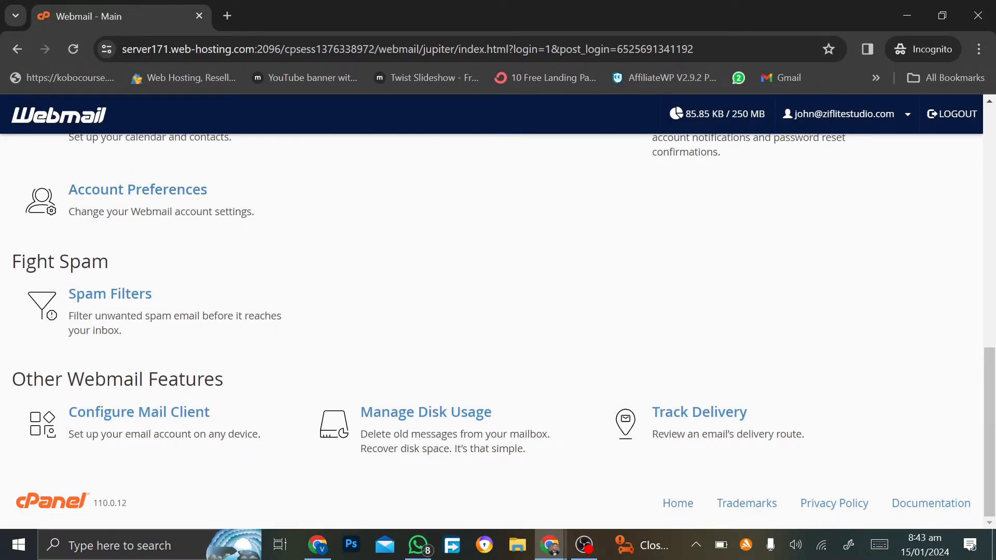
scroll(120, 391, up, 4)
scroll(120, 391, up, 2)
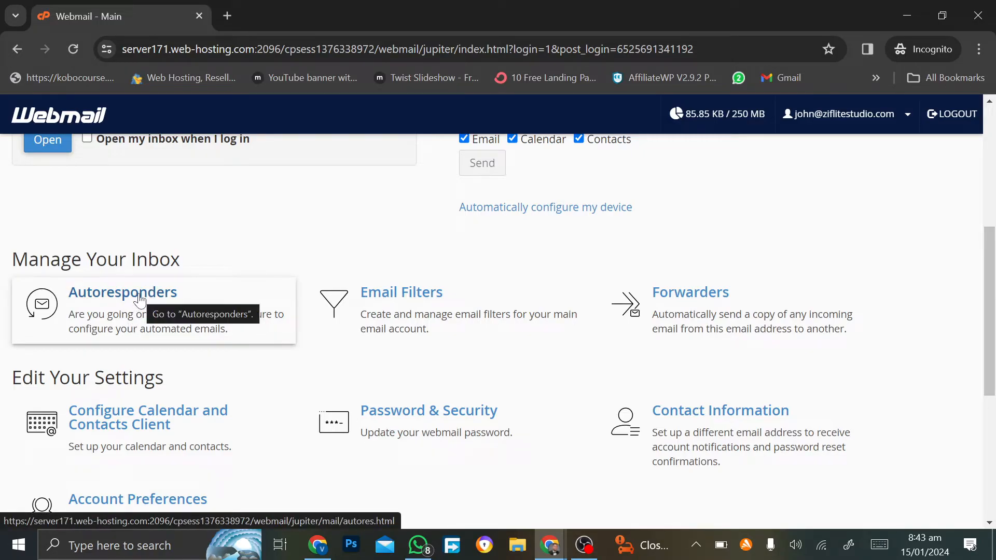
Step: Open Autoresponders, check the empty list, and start adding a new autoresponder
click(140, 299)
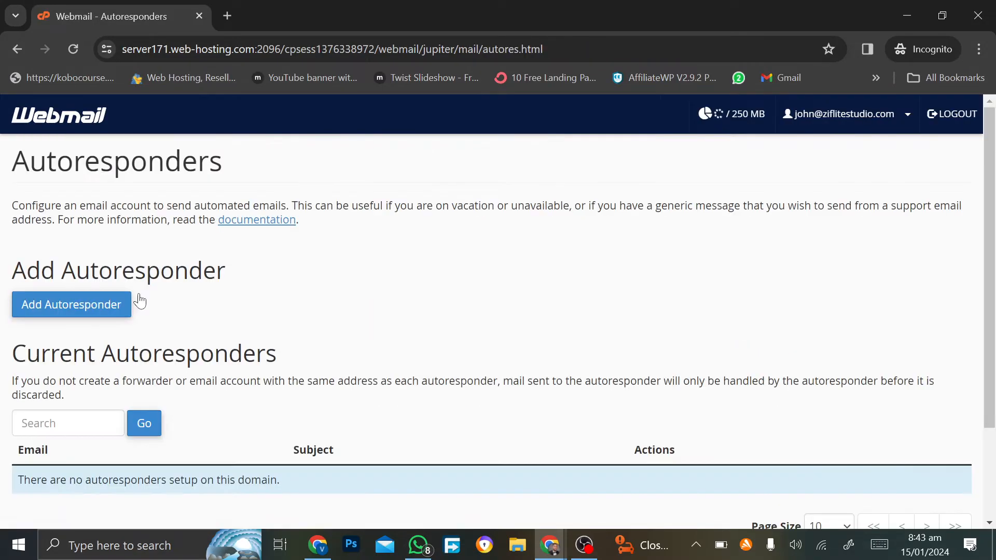
scroll(188, 394, down, 3)
scroll(170, 410, up, 2)
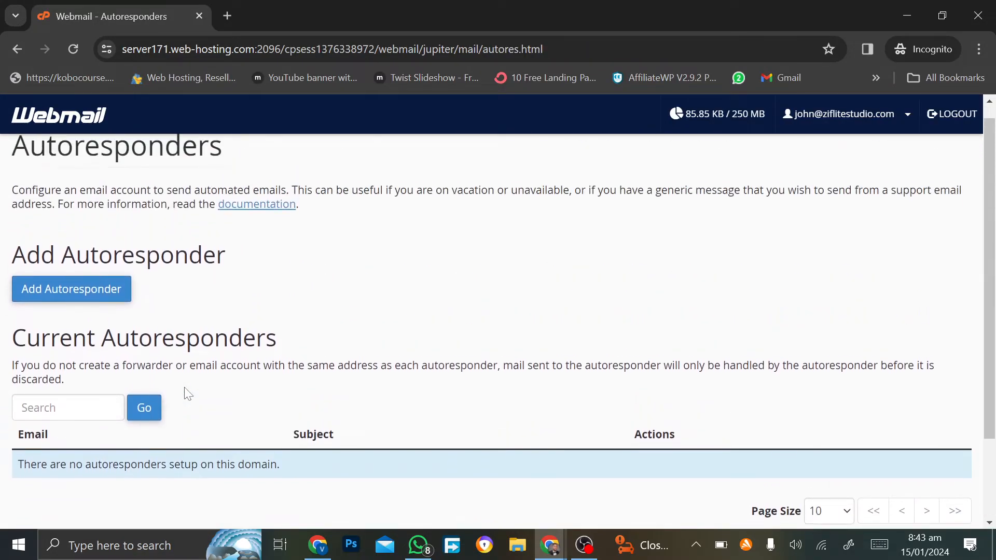
scroll(140, 456, down, 2)
scroll(255, 427, up, 2)
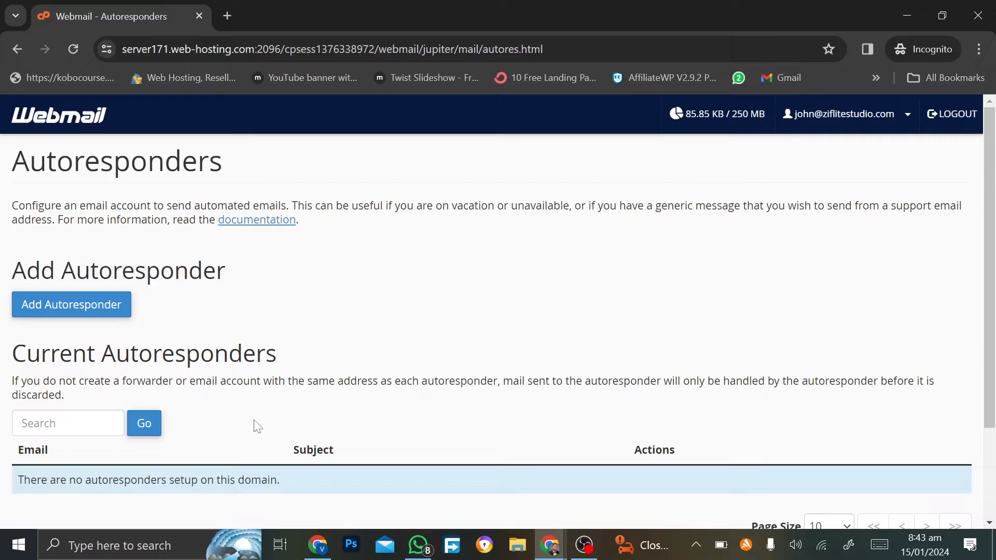
click(91, 315)
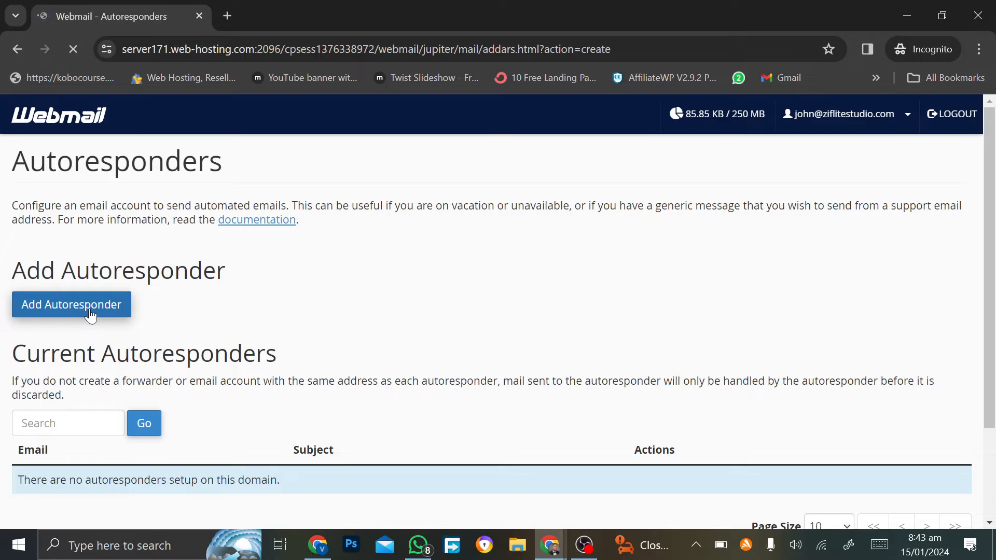
Step: Enter the sender's name in the autoresponder's From field and move on to Subject and Body
scroll(91, 315, down, 4)
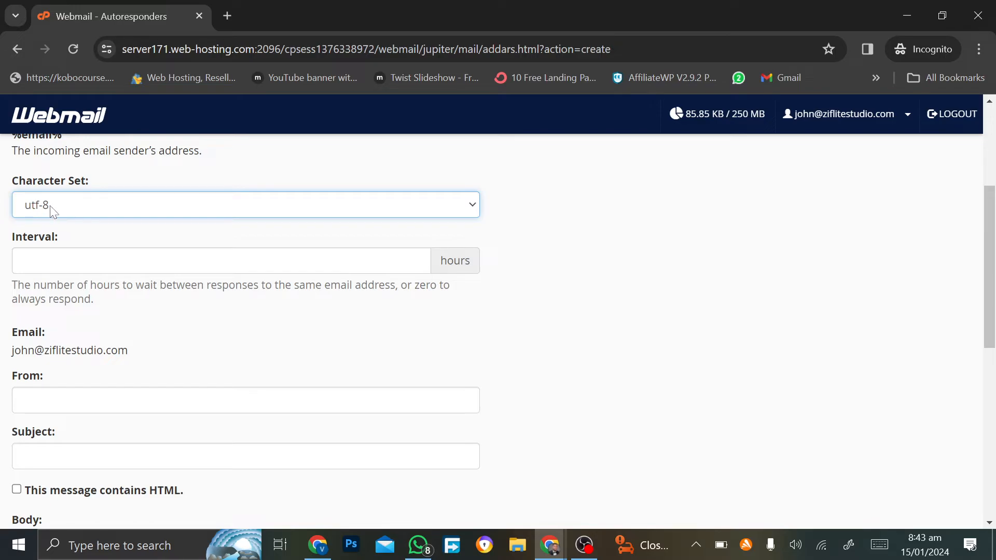
click(221, 261)
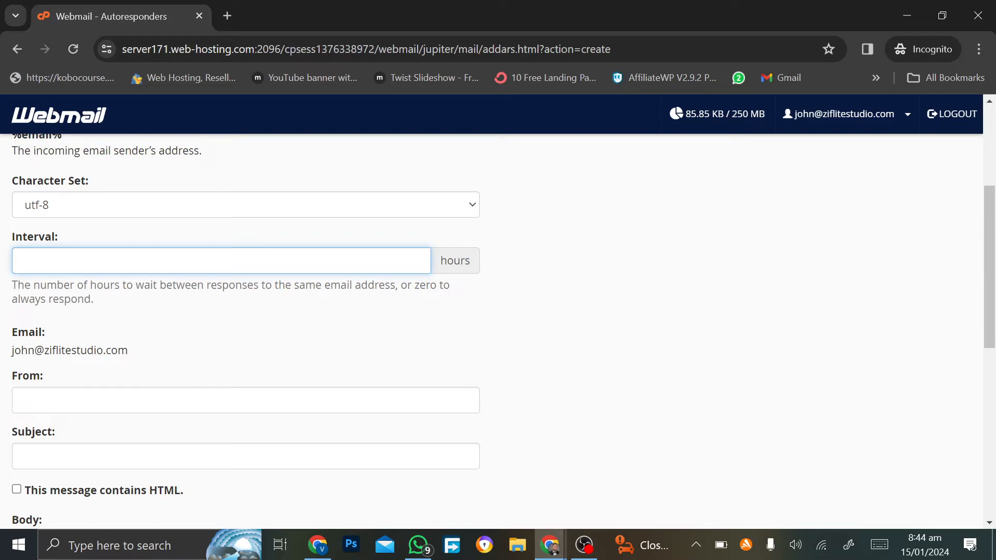
scroll(173, 365, down, 2)
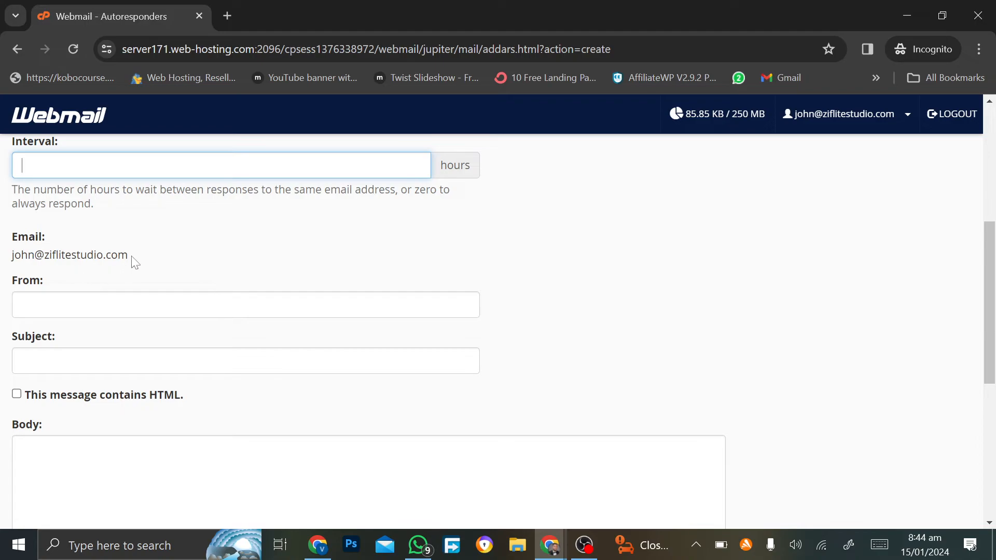
key(Tab)
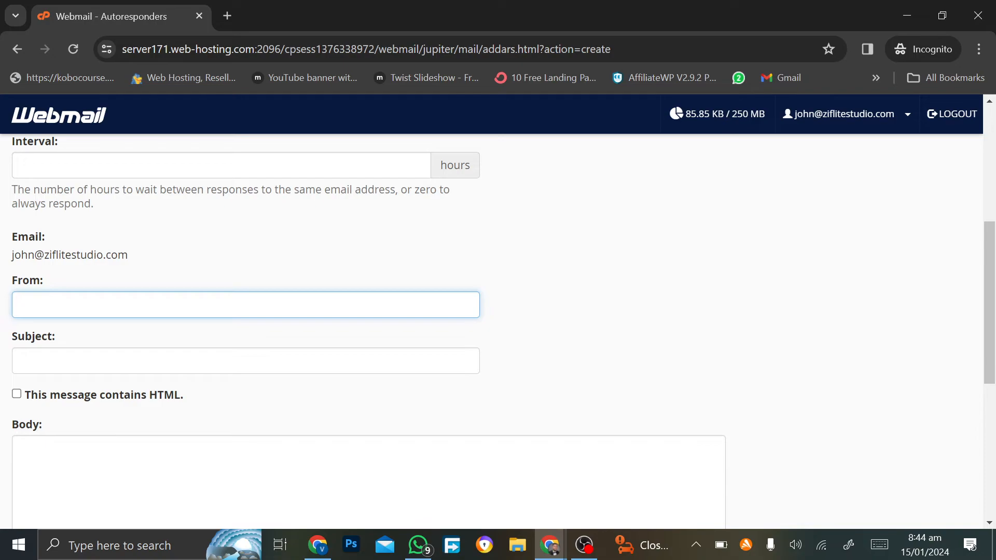
text(JOHN)
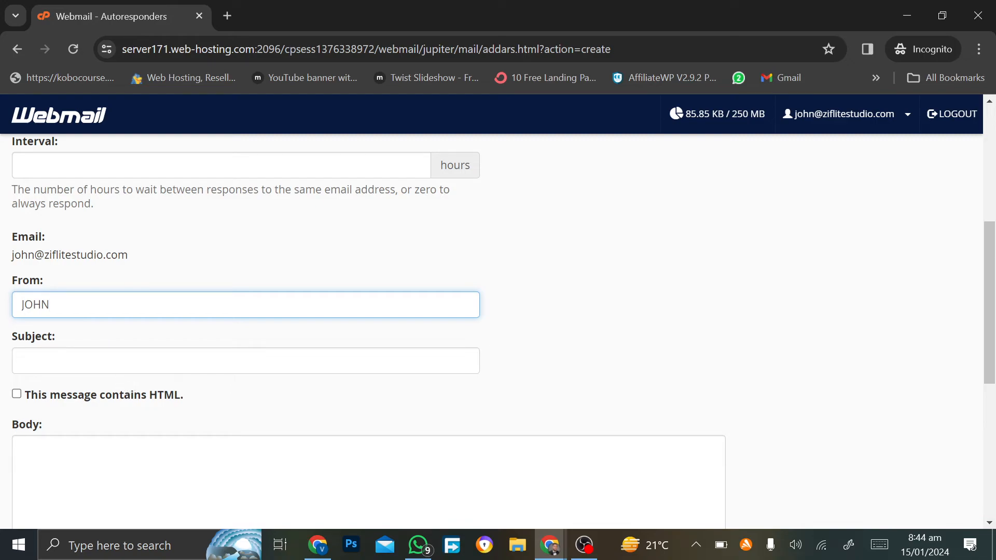
click(122, 369)
click(70, 480)
scroll(71, 480, down, 3)
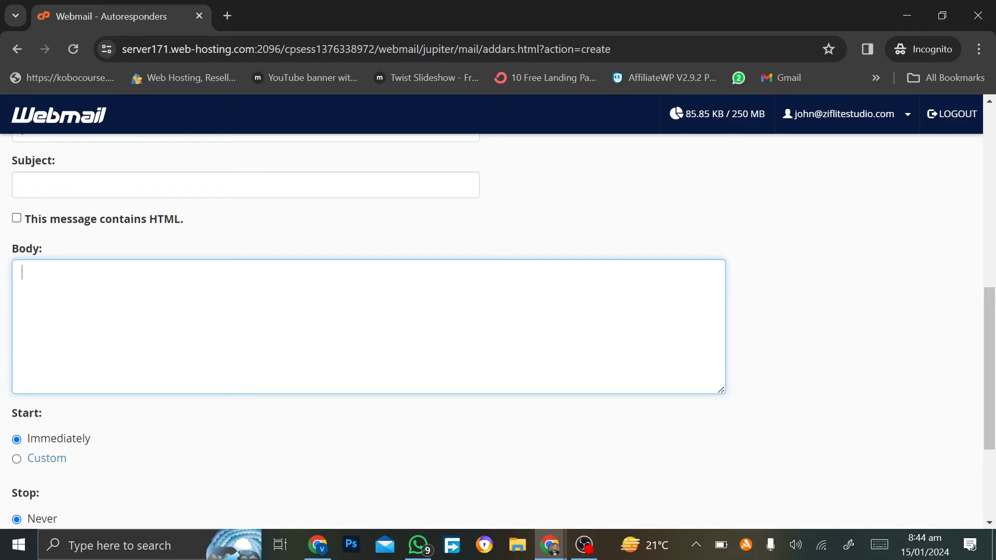
scroll(76, 388, down, 3)
scroll(76, 387, up, 2)
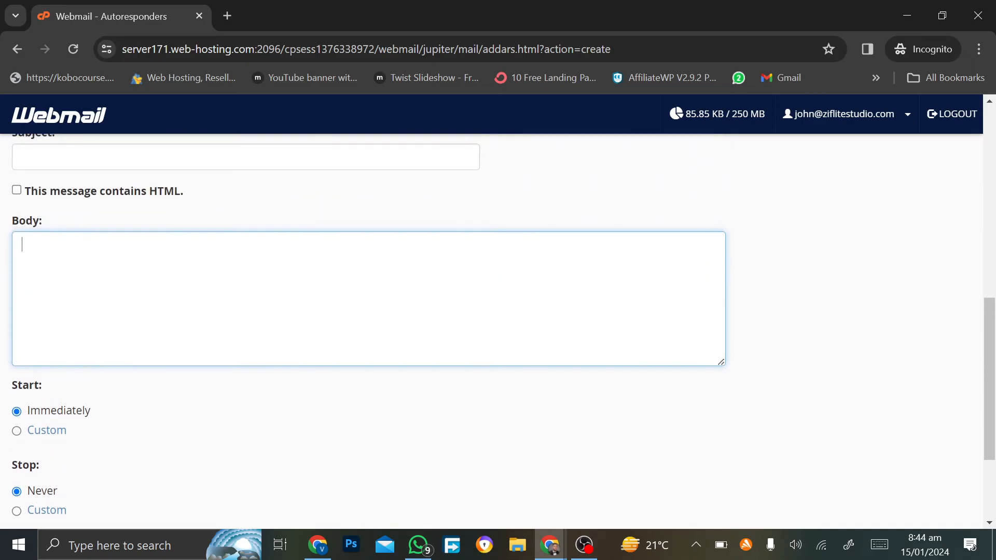
scroll(147, 407, down, 2)
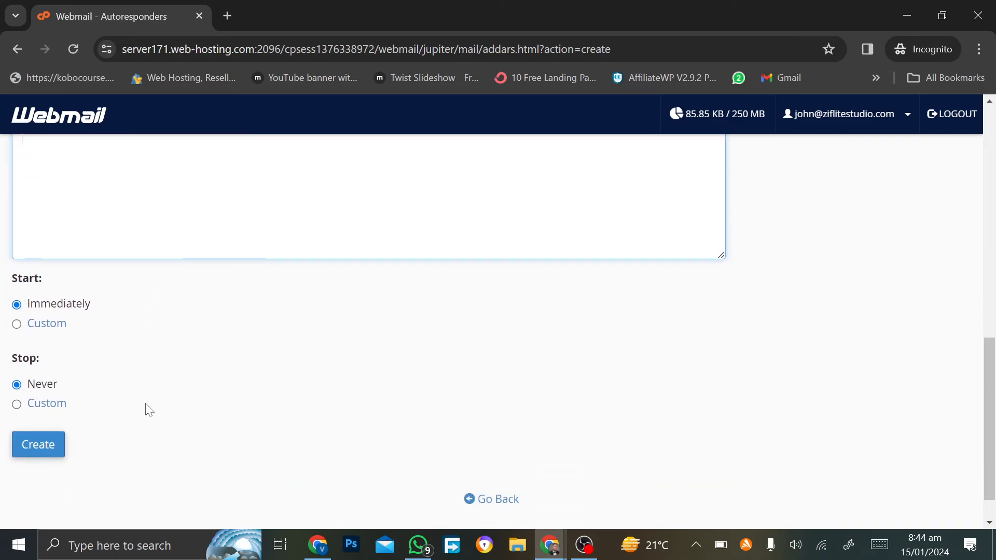
Step: Set the autoresponder start back to Immediately, then bring up OBS to stop recording
click(16, 325)
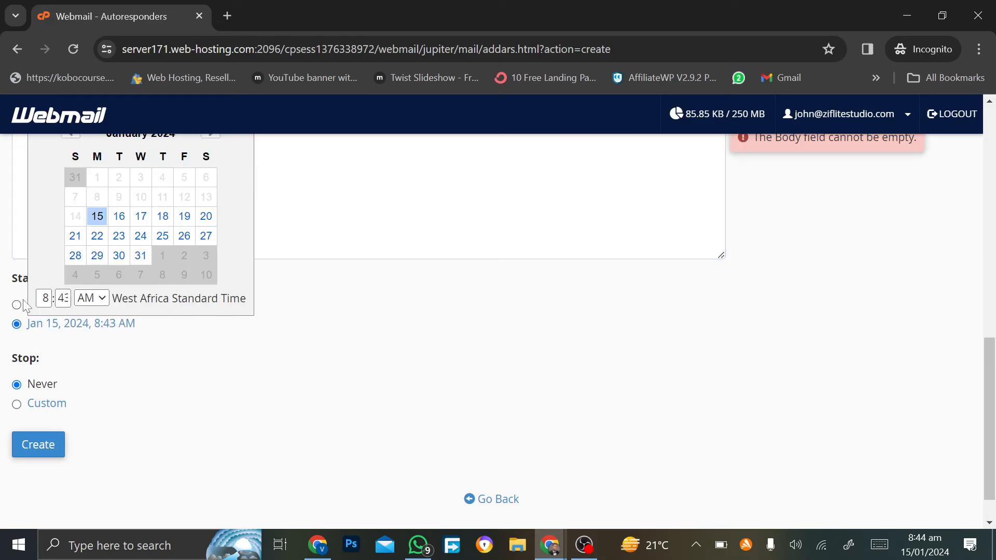
click(17, 305)
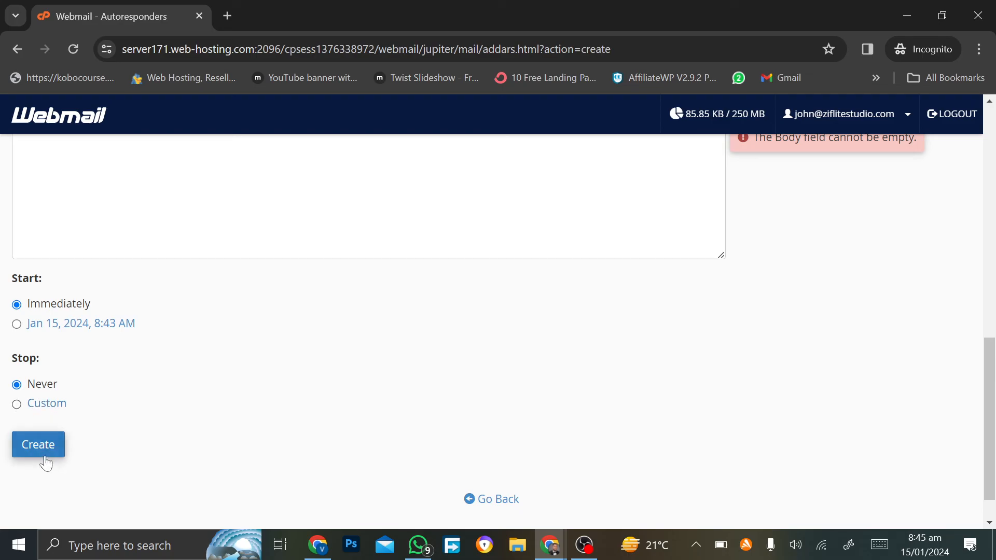
scroll(194, 419, up, 4)
scroll(194, 419, up, 7)
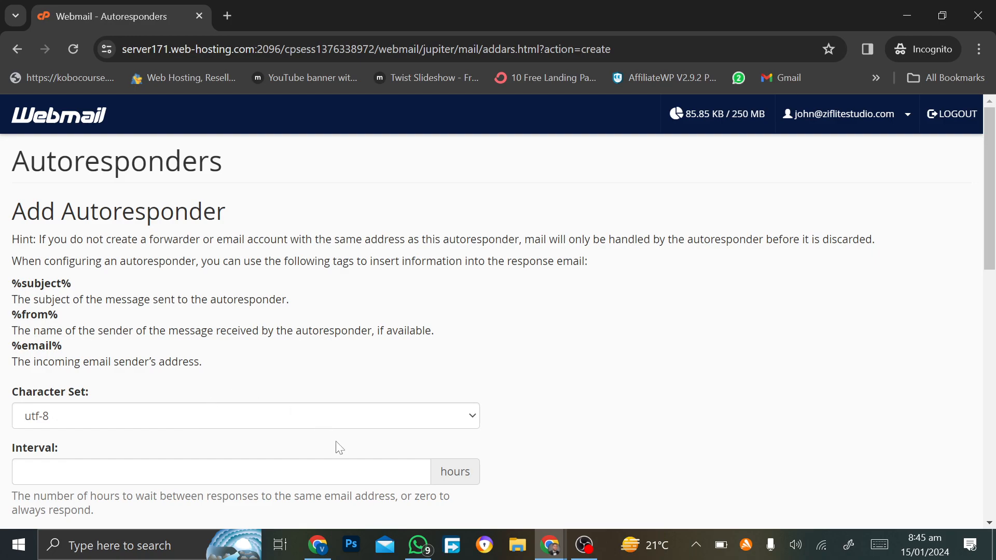
click(585, 545)
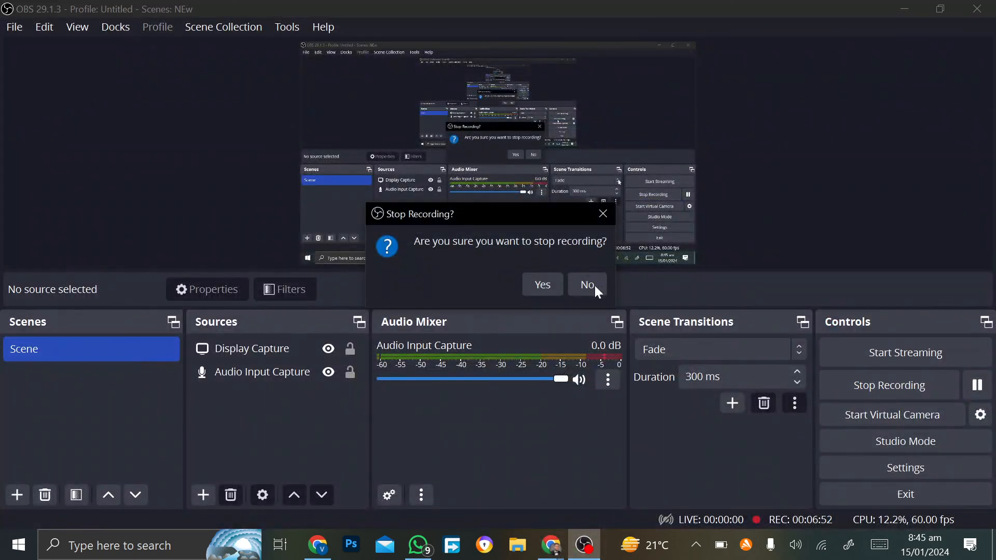